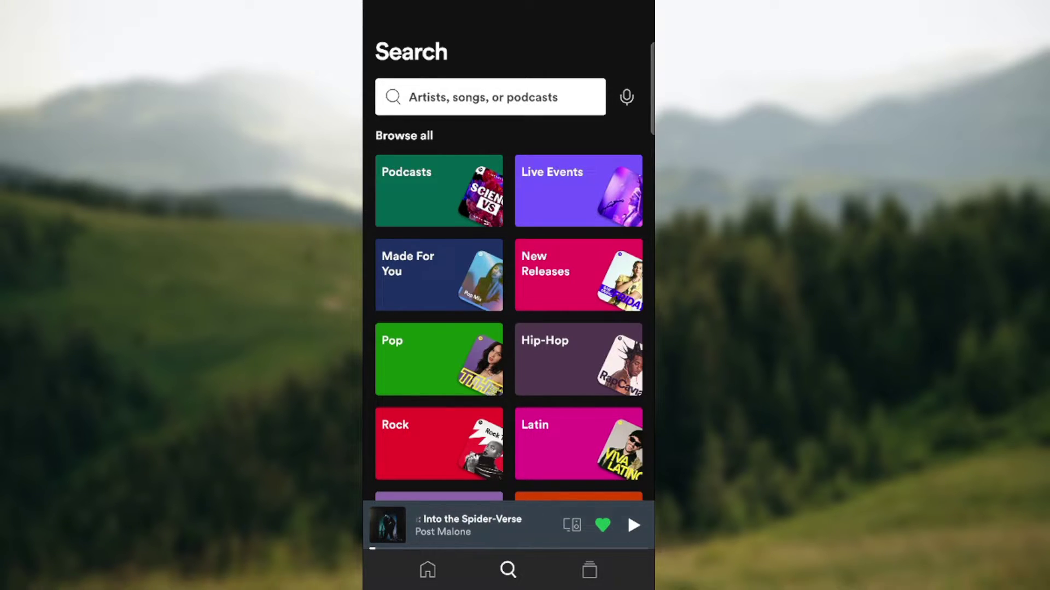
Expand the Sunflower now-playing view, then collapse it back to the mini player.
click(459, 525)
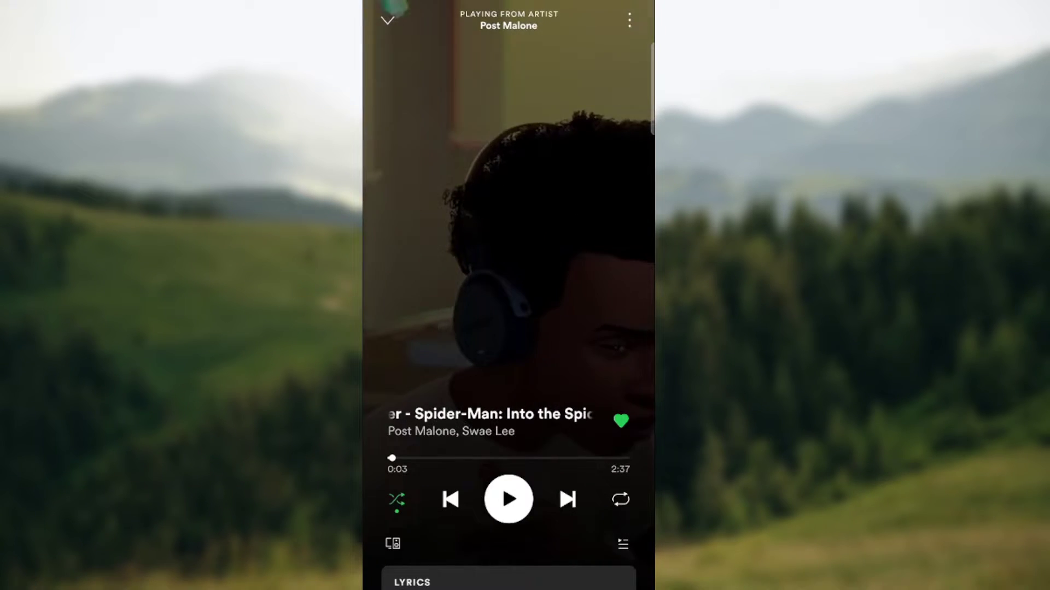
click(387, 20)
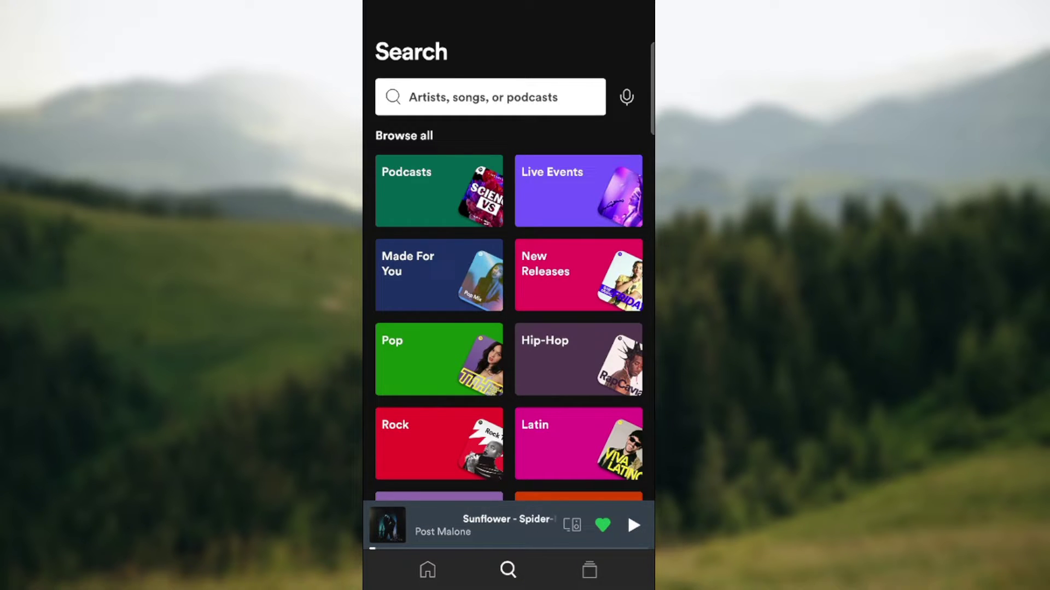
Open Liked Songs from Your Library and keep its sort order on Recently added.
click(589, 570)
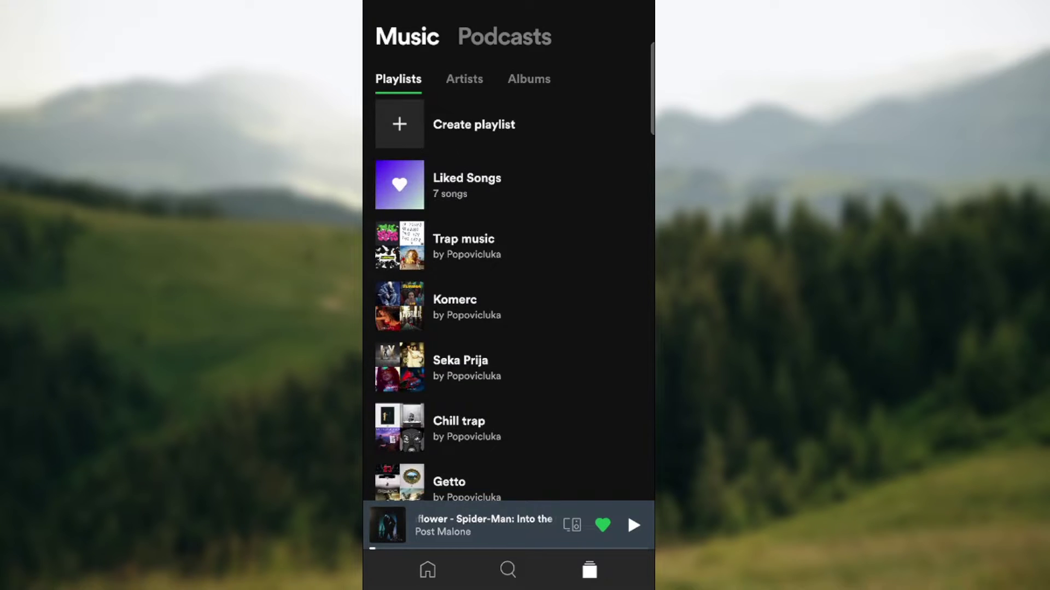
click(467, 185)
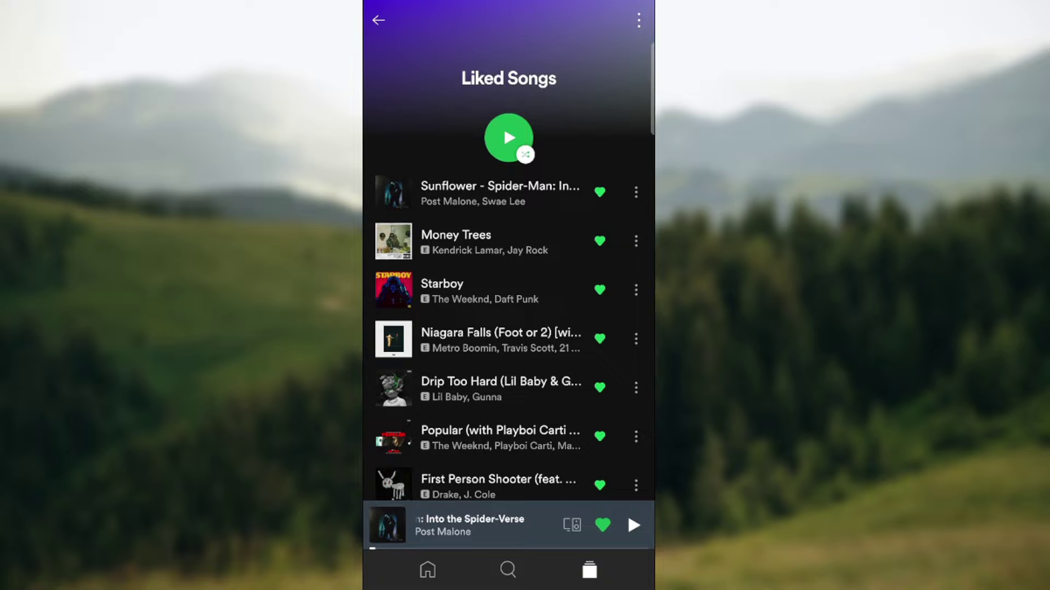
click(638, 20)
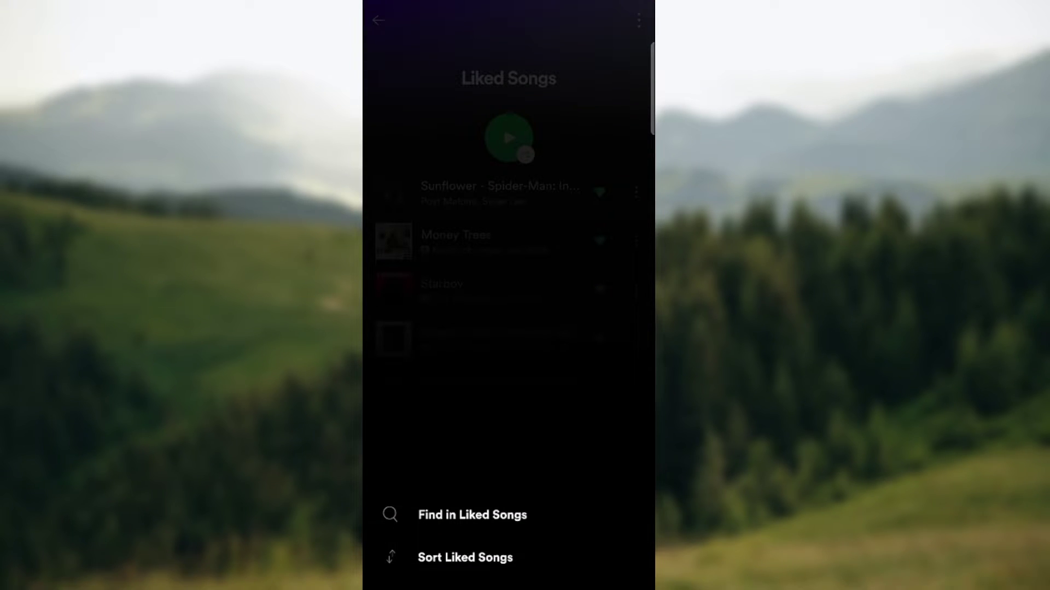
click(465, 558)
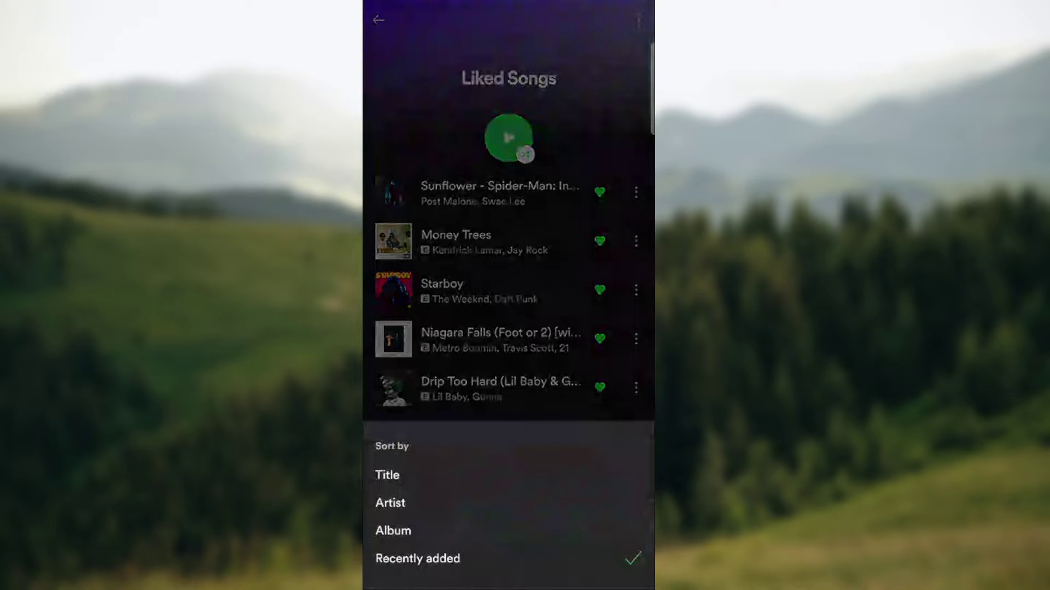
click(509, 246)
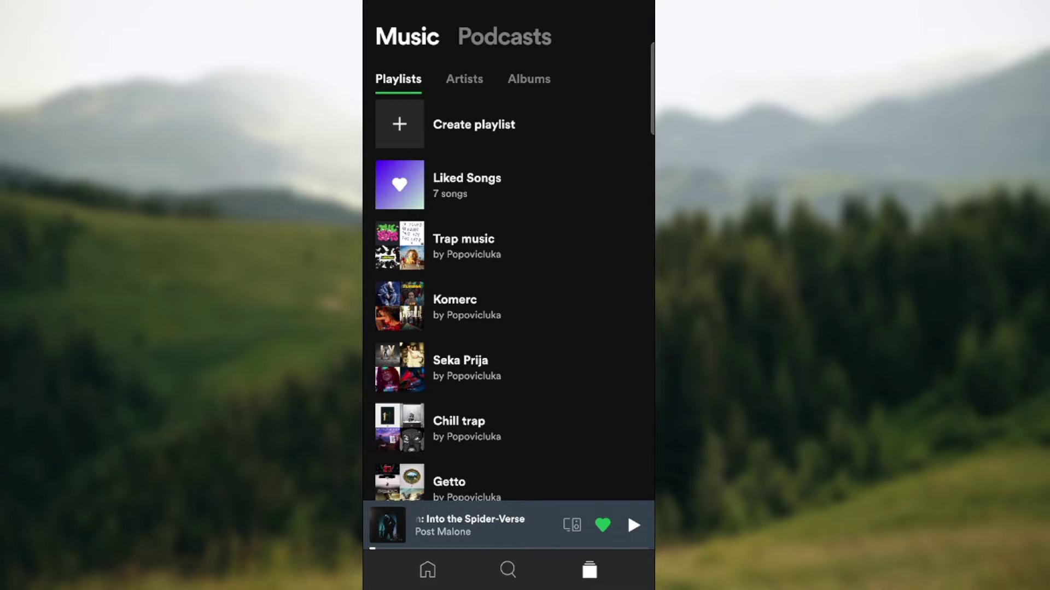
Open Liked Songs and unlike Sunflower, Money Trees and Starboy, confirming each removal.
click(467, 186)
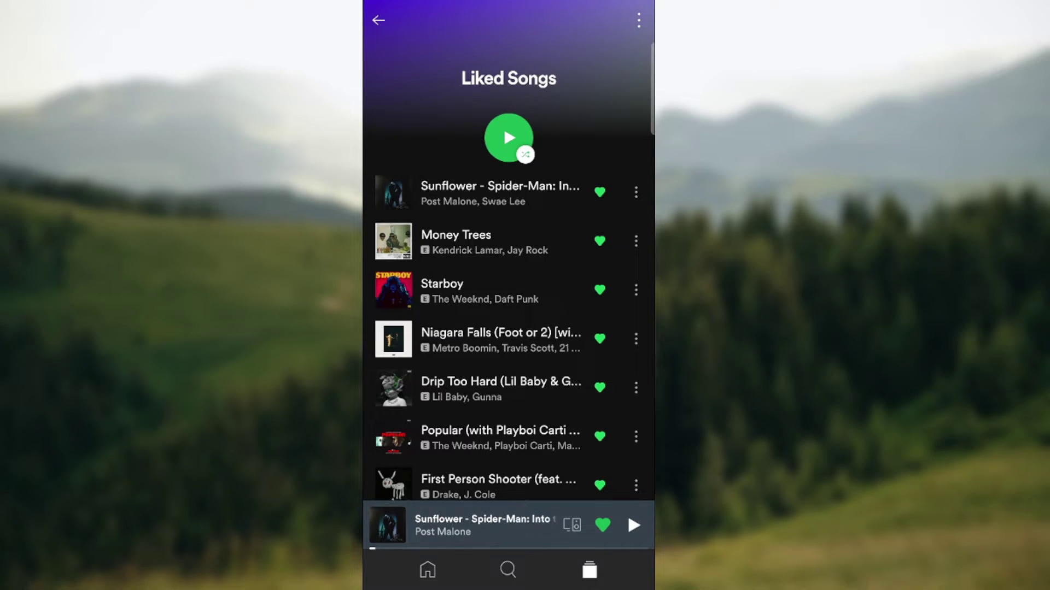
scroll(508, 328, down, 1)
scroll(509, 328, up, 1)
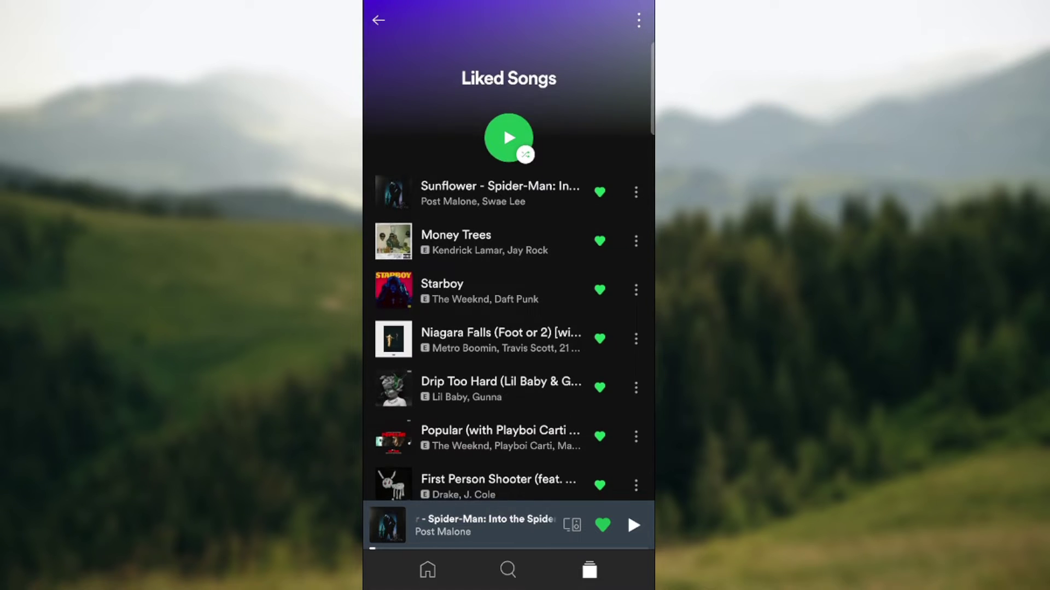
click(600, 193)
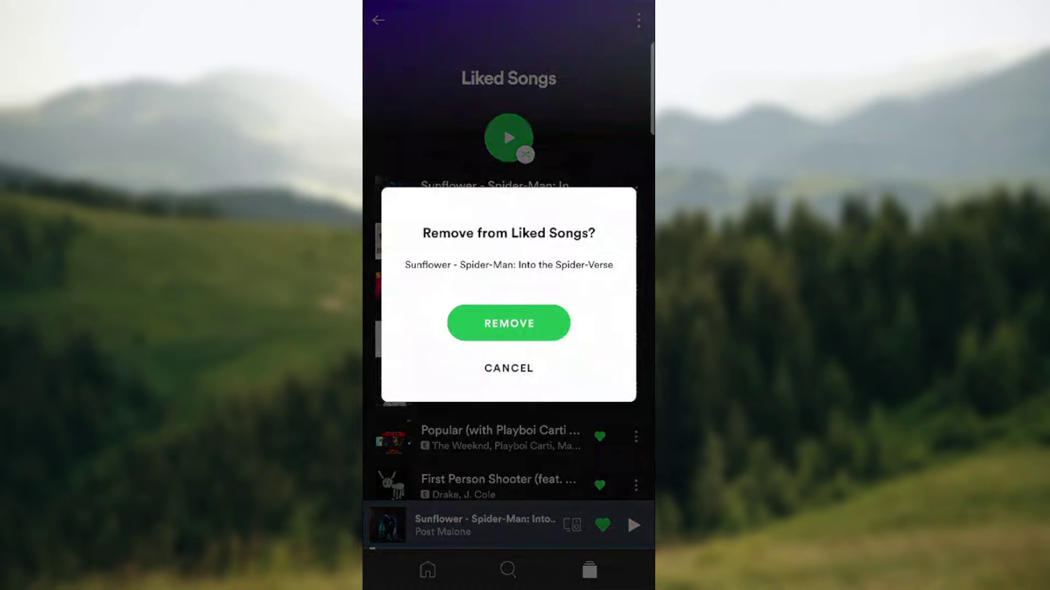
click(508, 323)
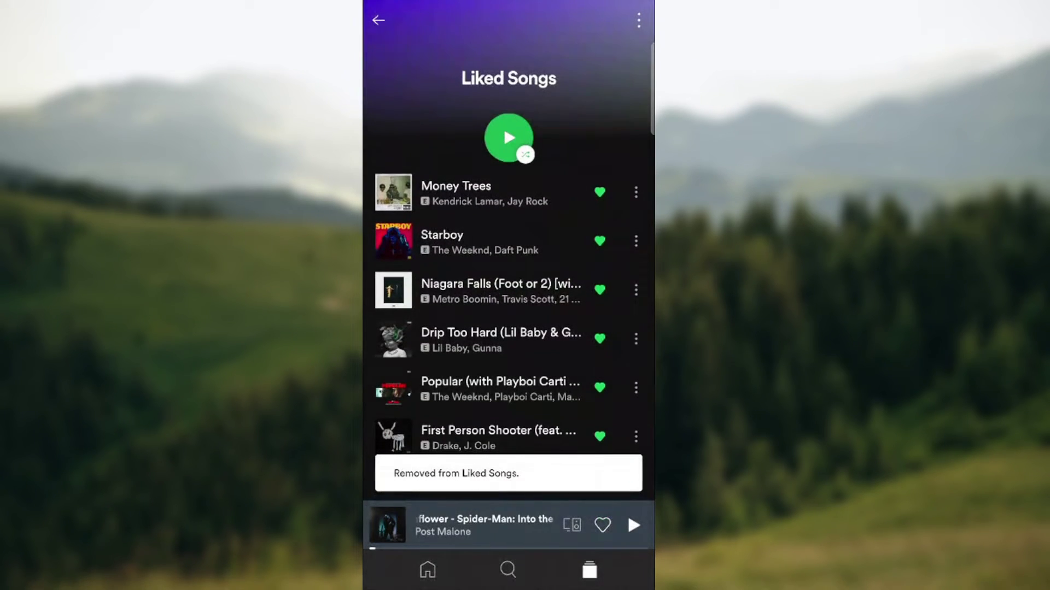
click(600, 193)
click(508, 368)
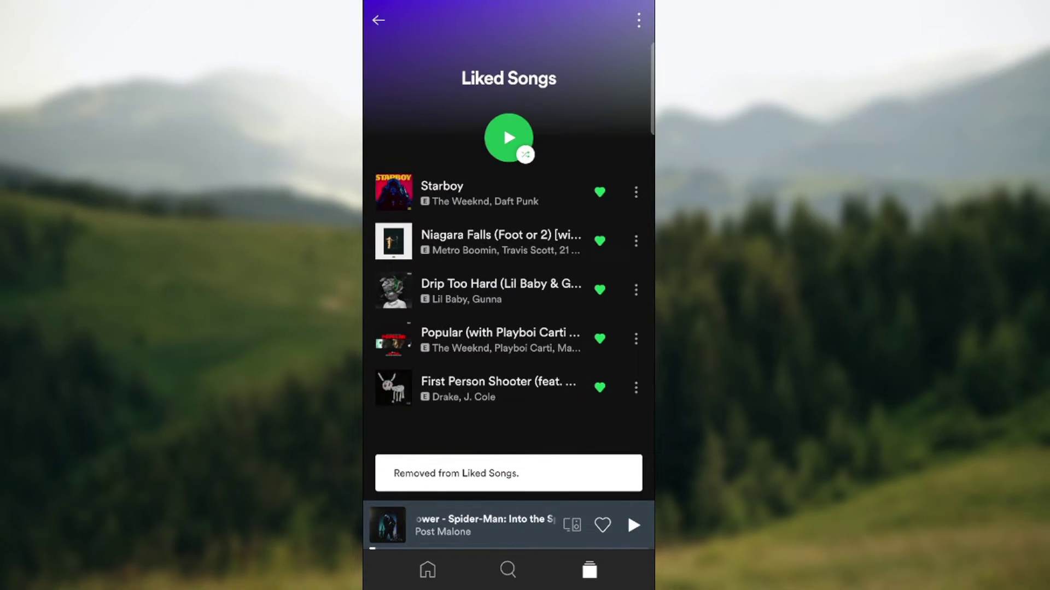
click(599, 192)
click(509, 321)
Unlike Niagara Falls and Drip Too Hard, confirming each removal.
click(600, 224)
click(509, 331)
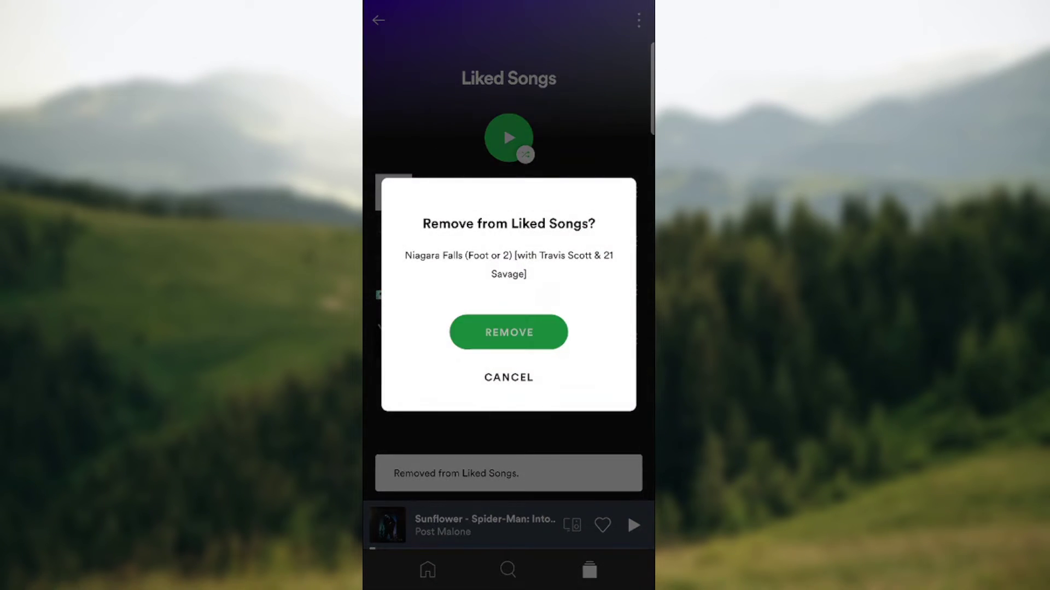
click(600, 224)
click(509, 332)
click(599, 193)
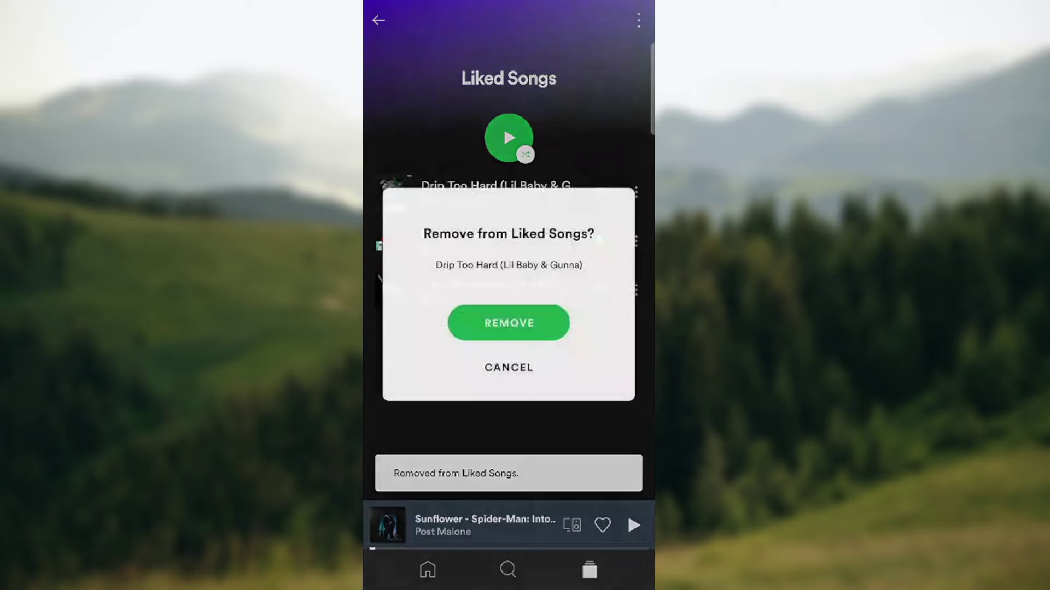
click(509, 323)
Unlike Popular and First Person Shooter, leaving Liked Songs empty.
click(600, 228)
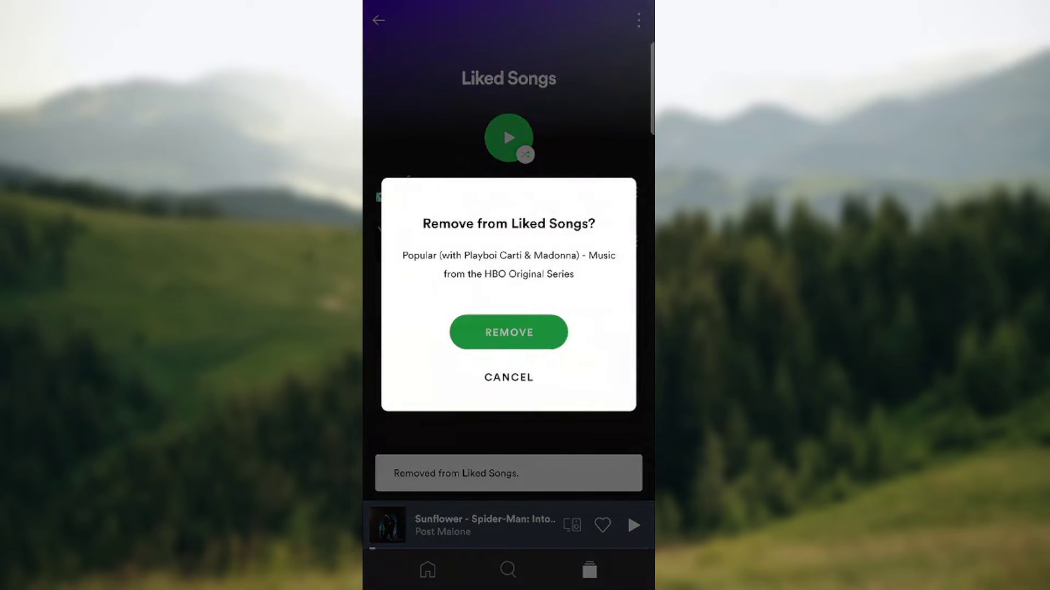
click(508, 331)
click(600, 201)
click(508, 323)
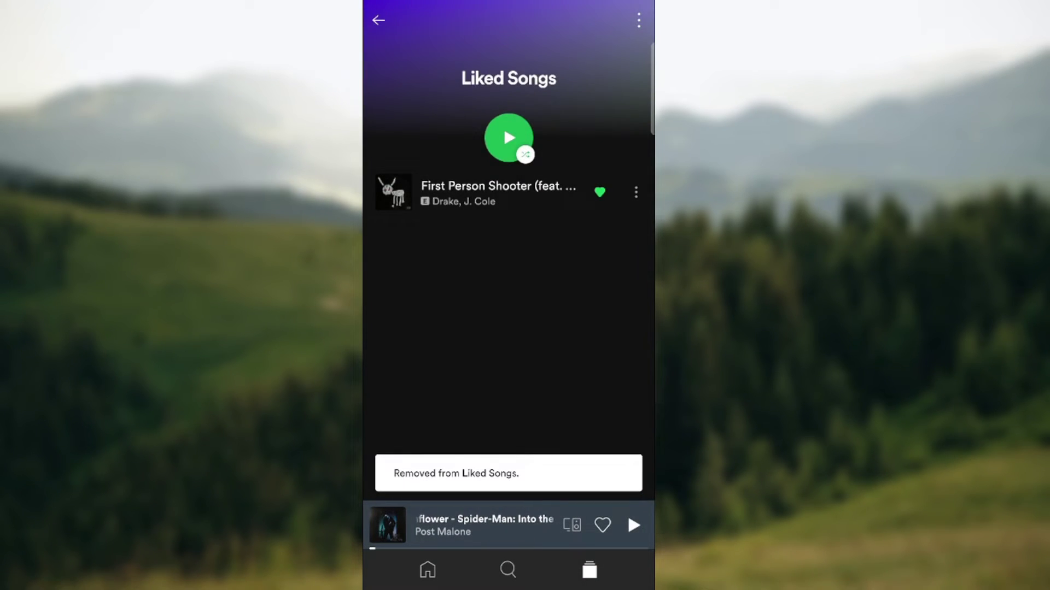
key(alt+Tab)
Switch to the Google results and back to Spotify, then open its Search page.
click(509, 263)
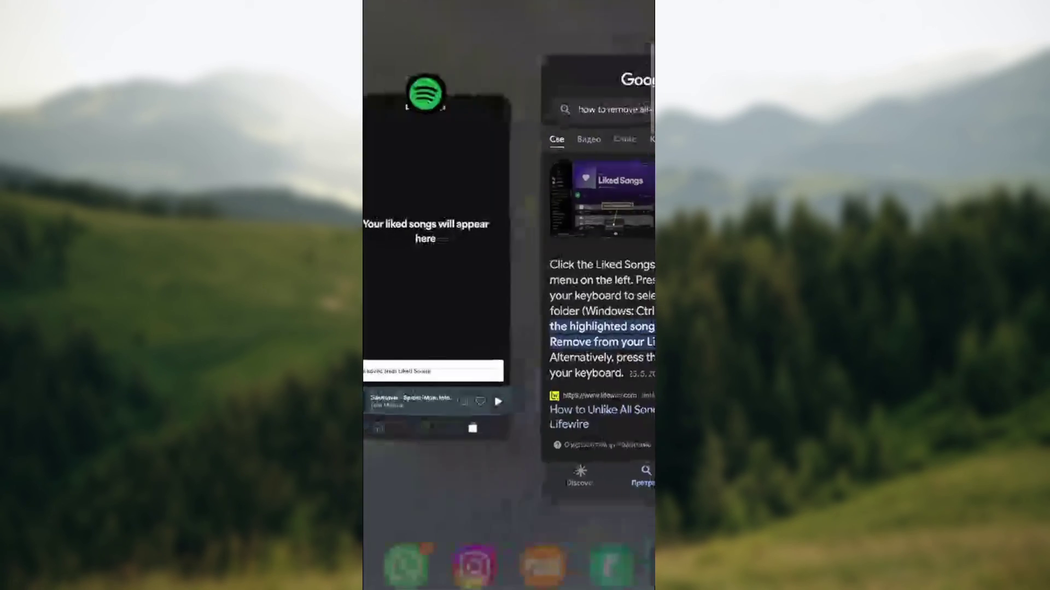
click(509, 296)
click(507, 570)
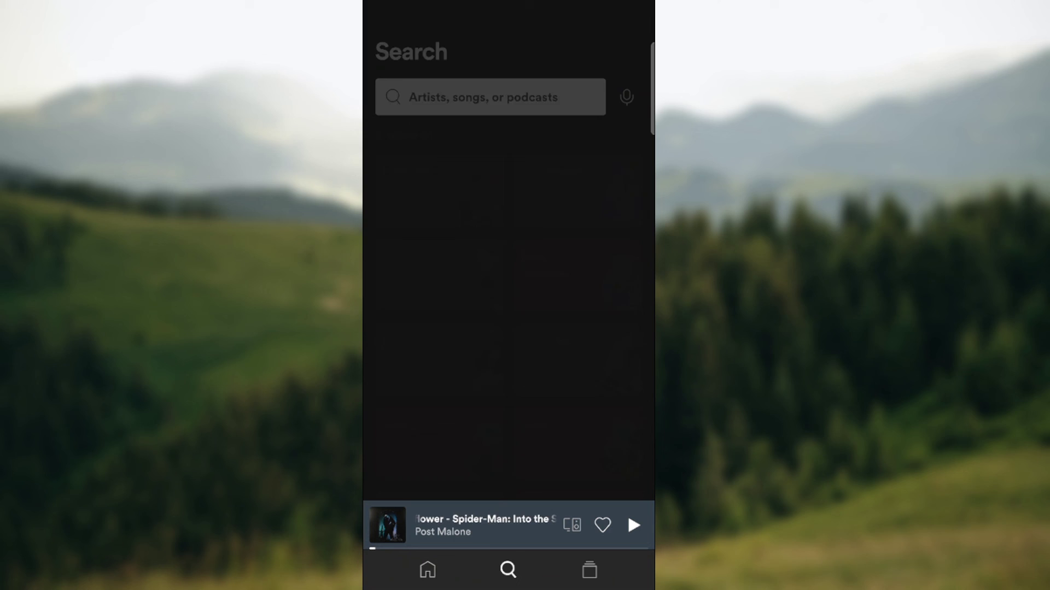